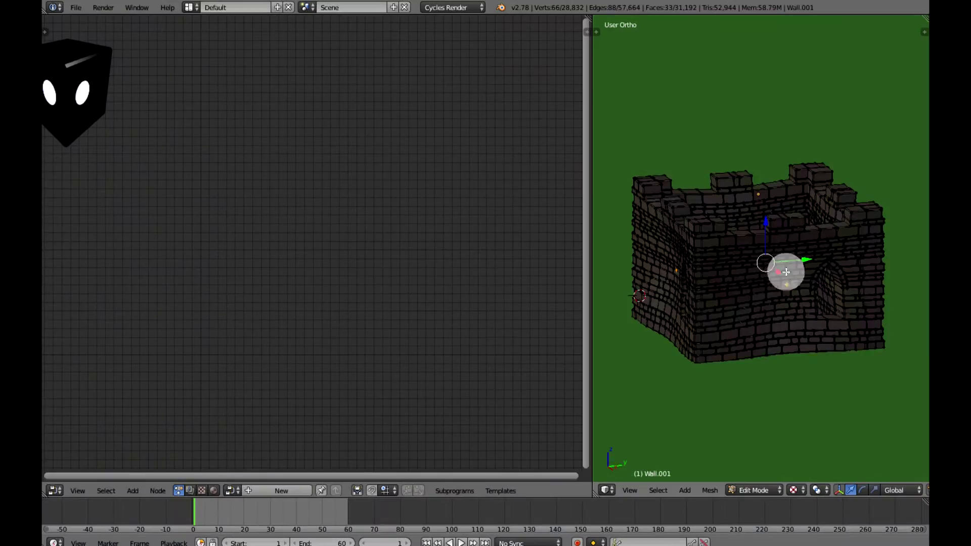
Orbit to a higher angle and bring up the Separate menu for Wall.001 in Edit Mode.
middle_drag(784, 269, 813, 317)
key(p)
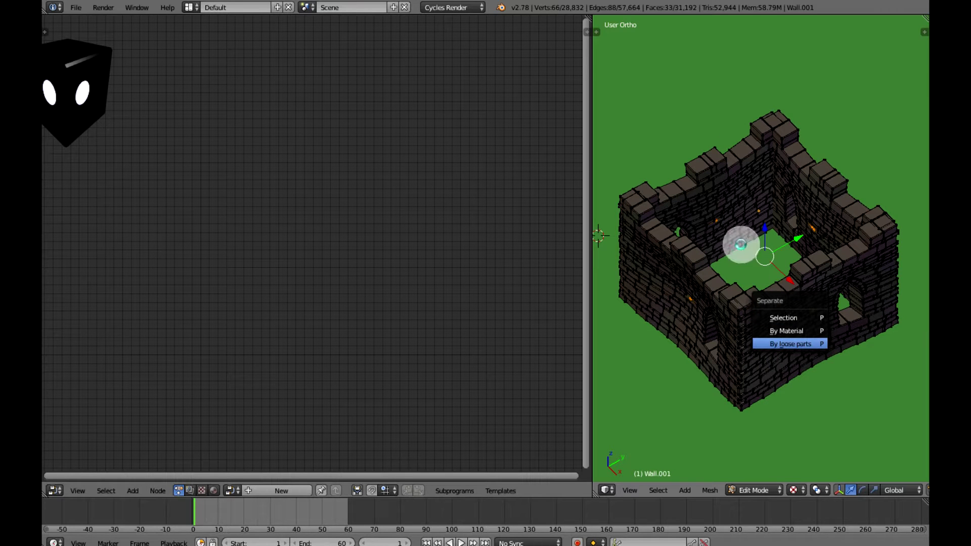
Separate the wall by loose parts into 1,180 brick objects and return to Object Mode.
key(Return)
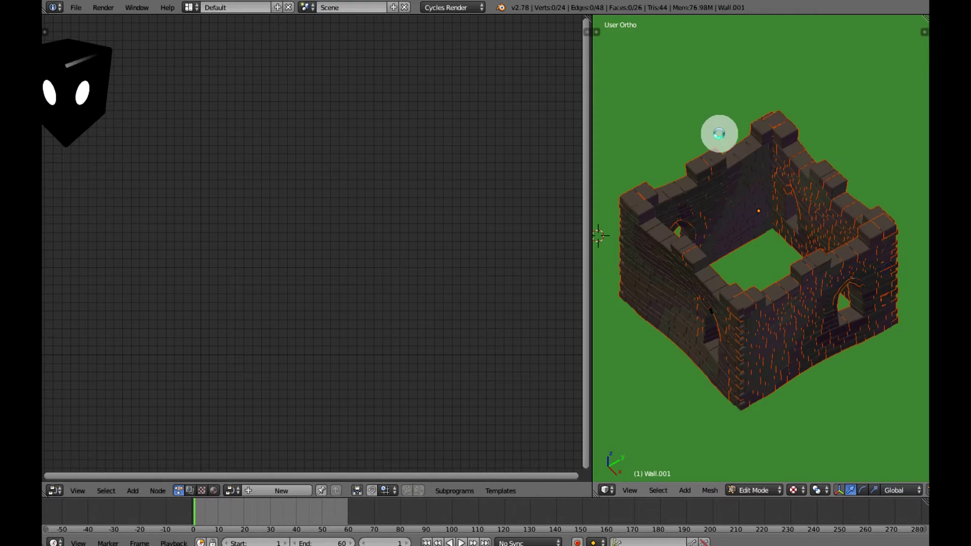
key(Tab)
Box-select all bricks in wireframe, deselect them, and go back to solid shading.
key(b)
key(z)
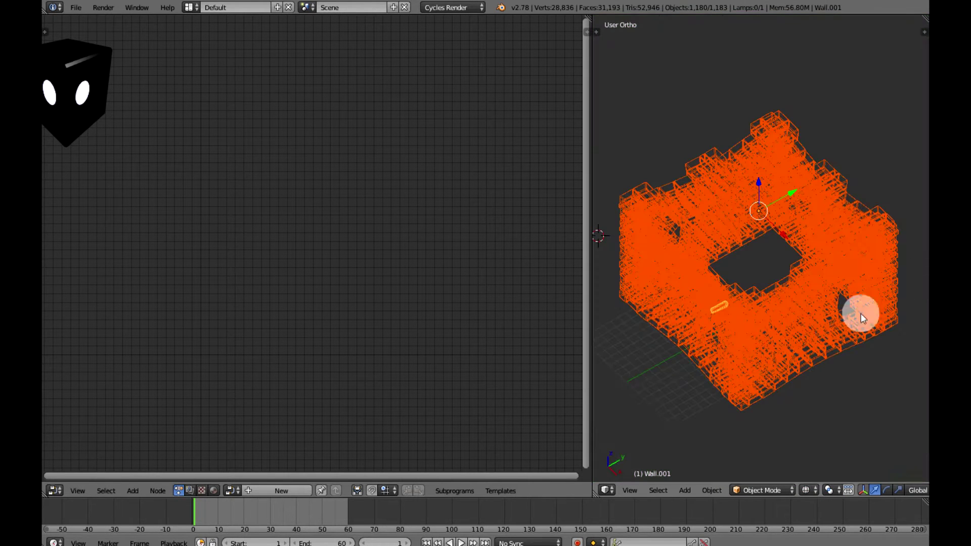
drag(917, 435, 611, 108)
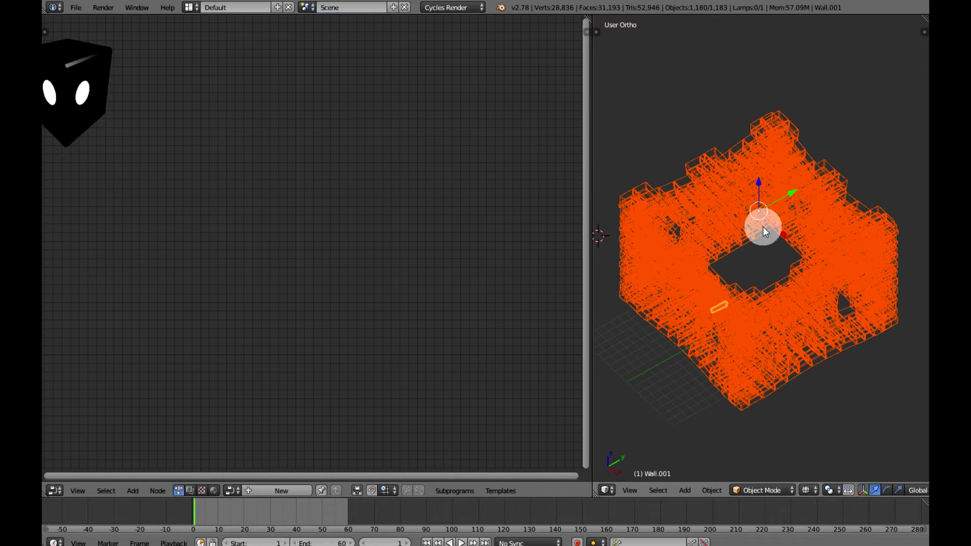
key(a)
key(shift+z)
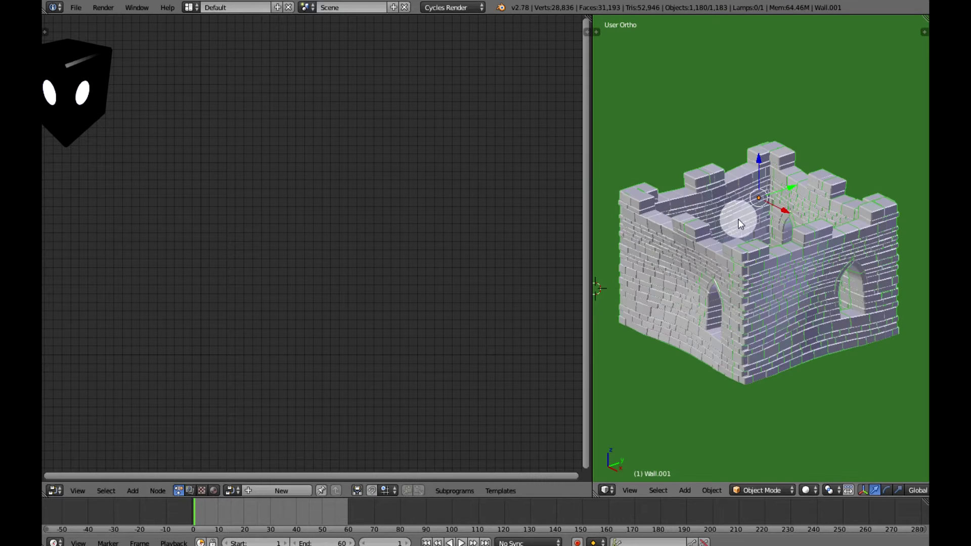
middle_drag(740, 224, 725, 226)
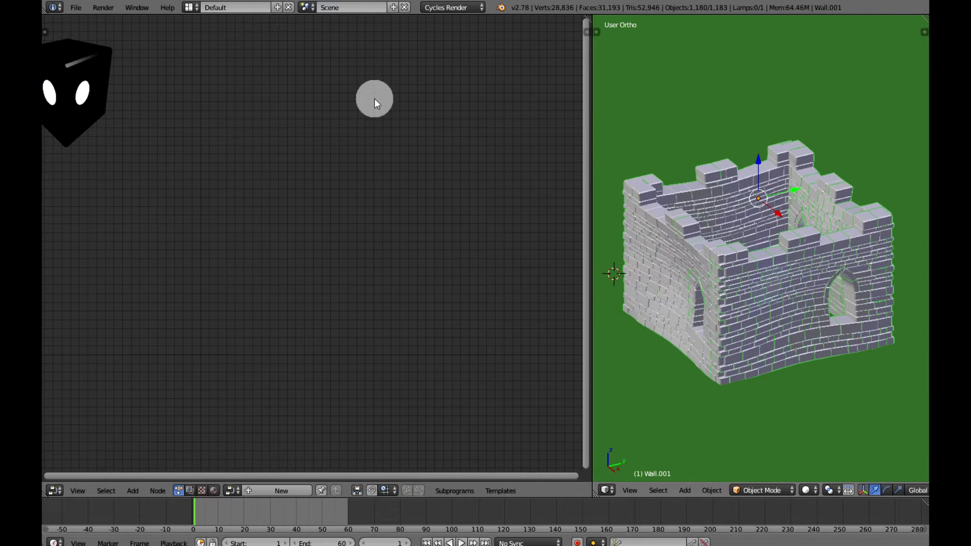
Append NodeTree.001 from the NodeTree folder of RB_BlendSwap2.blend via File > Append.
click(75, 7)
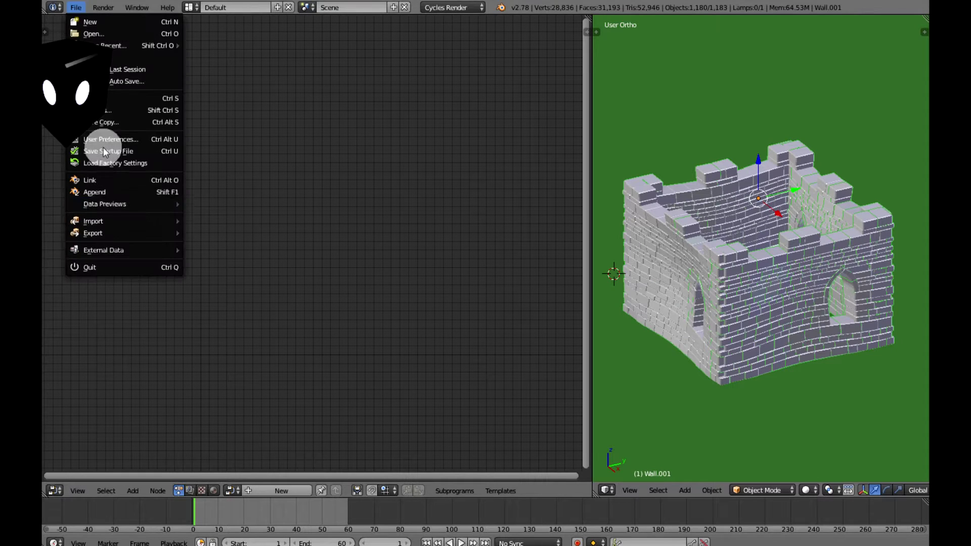
click(104, 191)
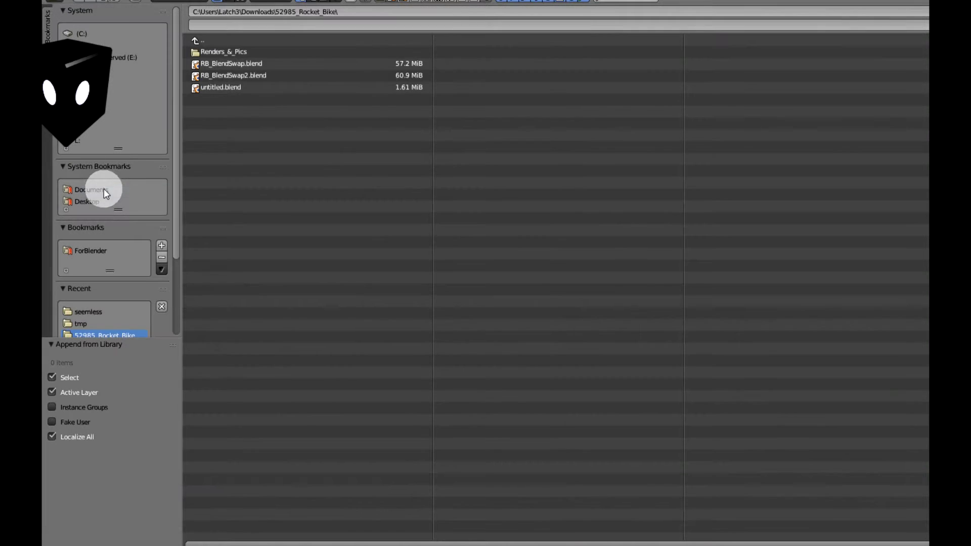
click(232, 74)
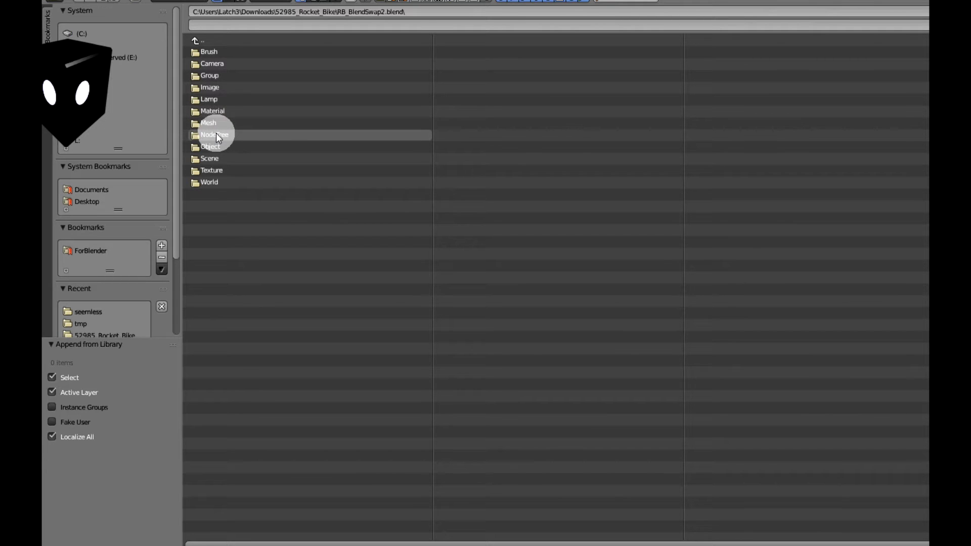
click(216, 135)
click(217, 52)
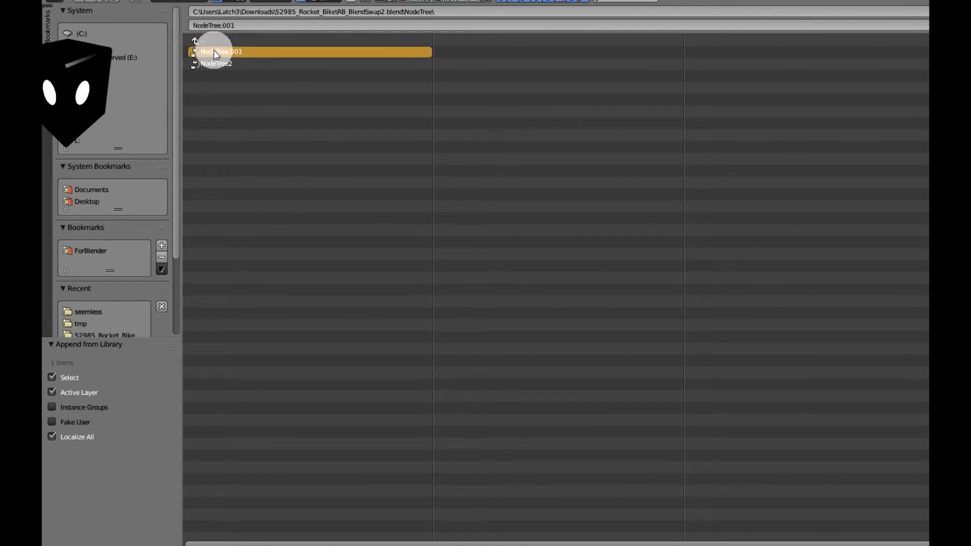
double_click(216, 52)
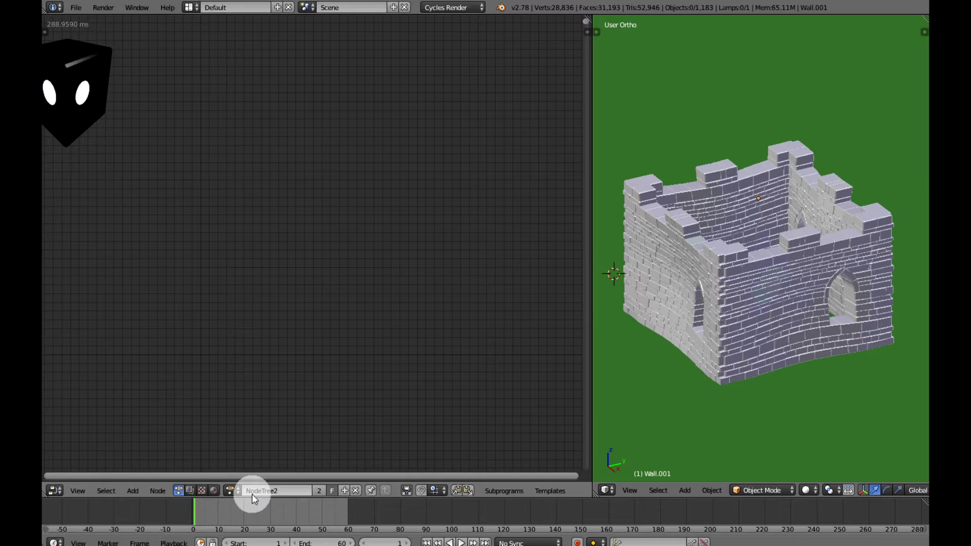
Load NodeTree.001 into the node editor and widen the editor for more room.
click(233, 490)
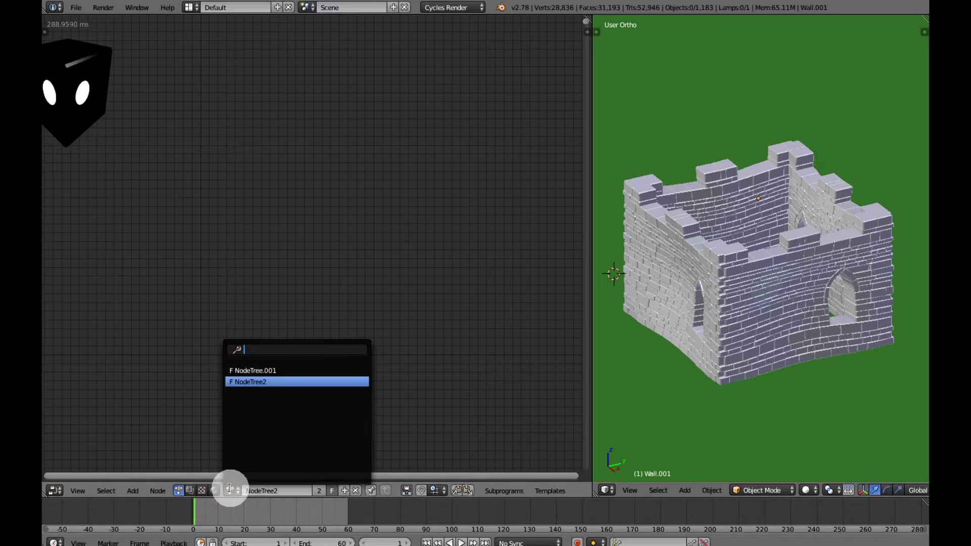
click(260, 370)
scroll(330, 303, down, 2)
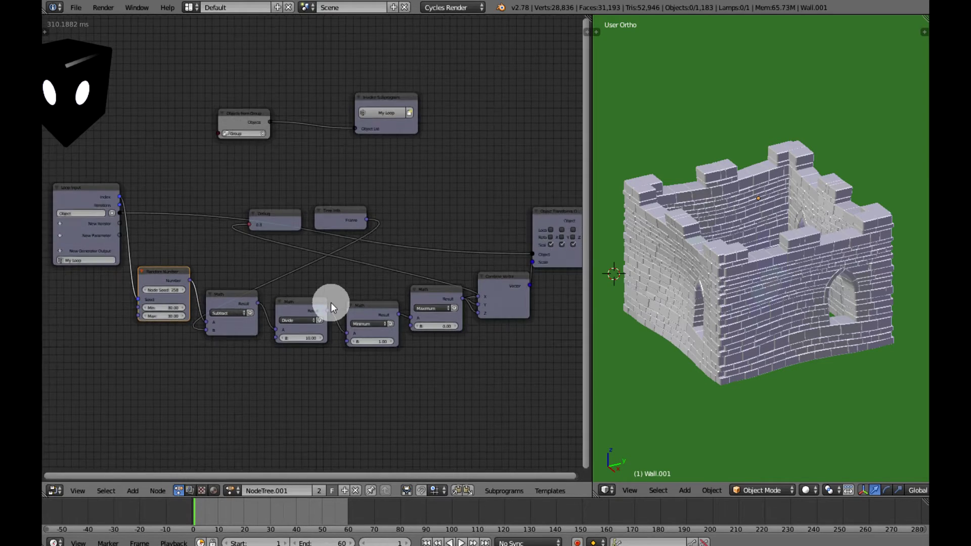
scroll(331, 303, down, 1)
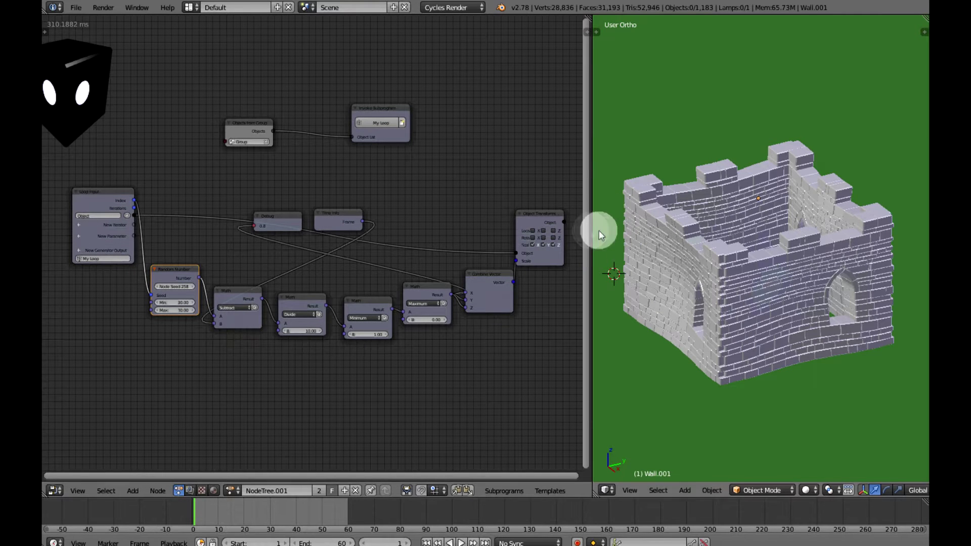
drag(597, 226, 728, 269)
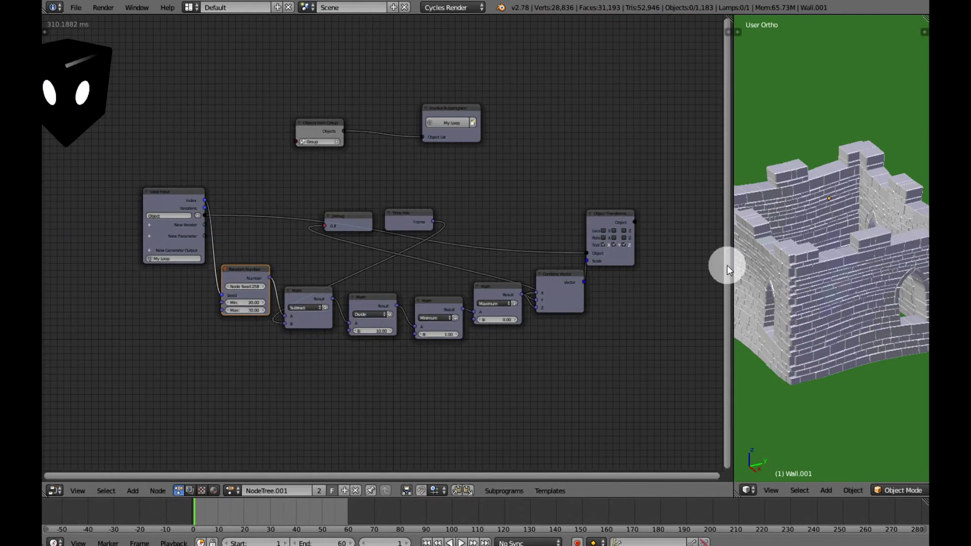
middle_drag(742, 295, 782, 310)
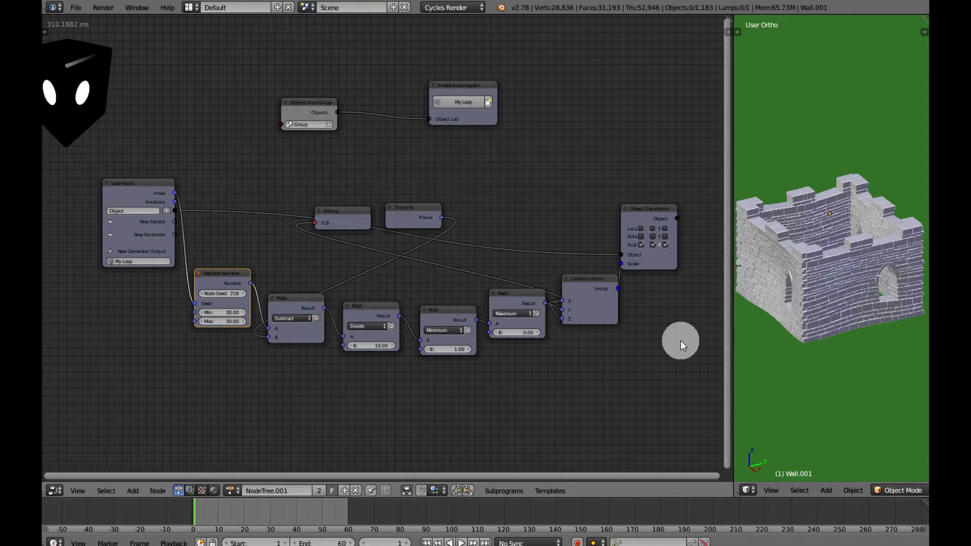
Delete the Debug node and move Time Info next to Random Number.
drag(353, 211, 625, 412)
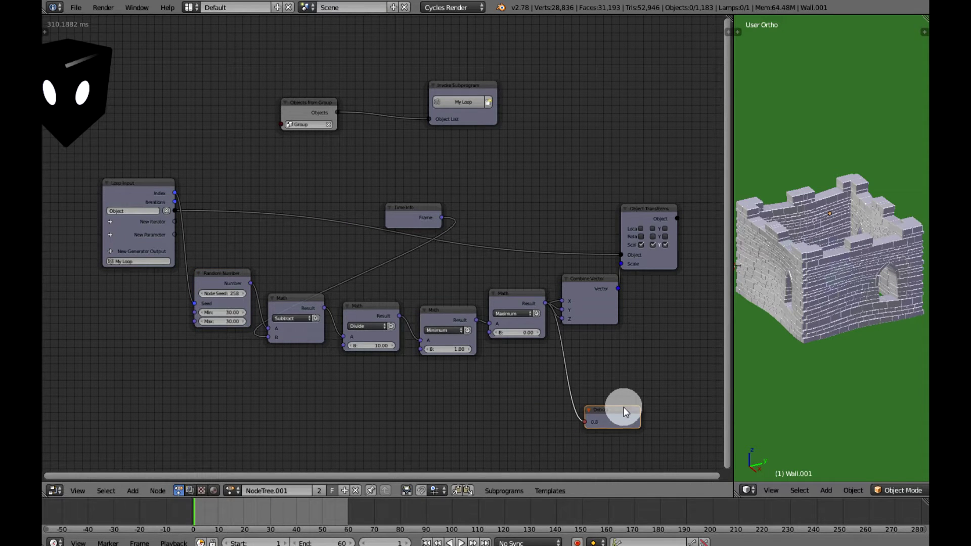
key(x)
drag(415, 212, 141, 342)
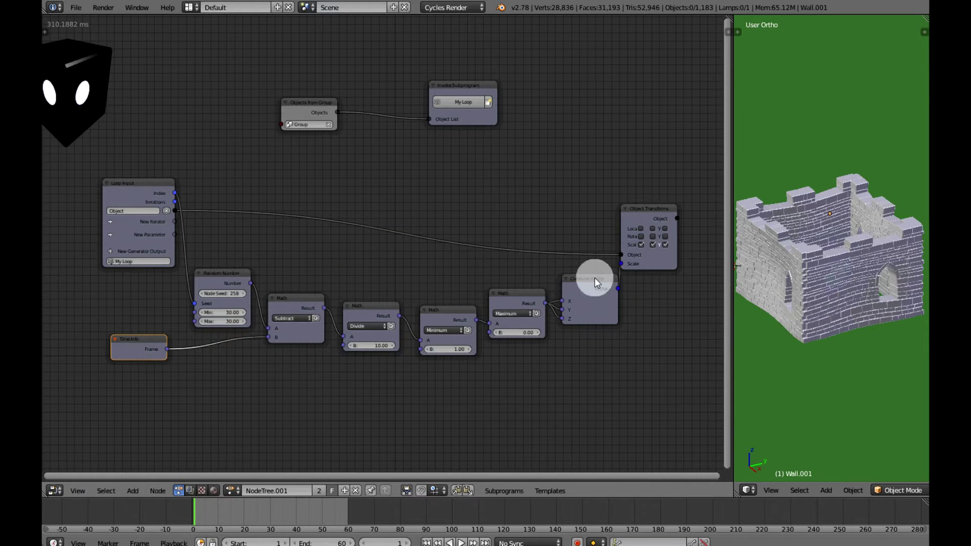
Inspect the tree's nodes, from Objects from Group through to Random Number.
click(296, 99)
click(464, 86)
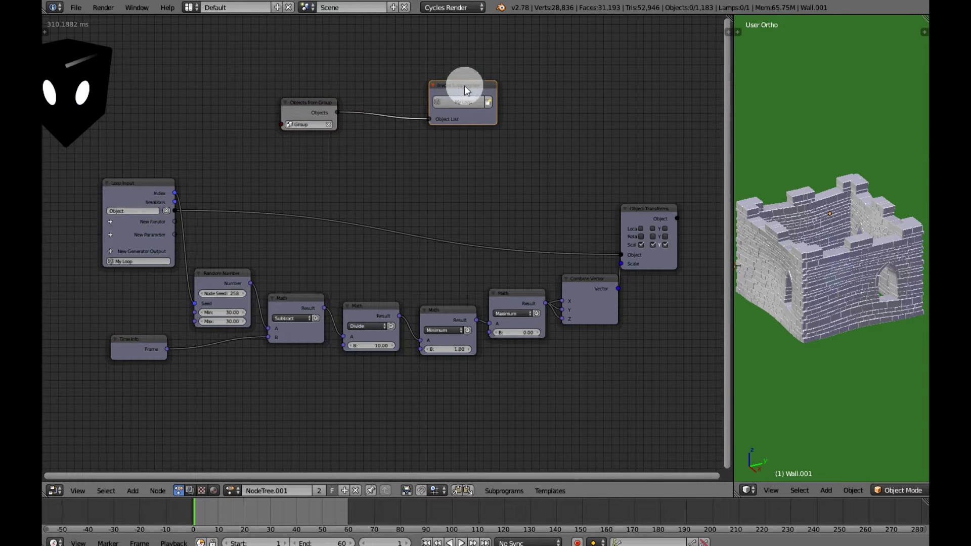
click(137, 182)
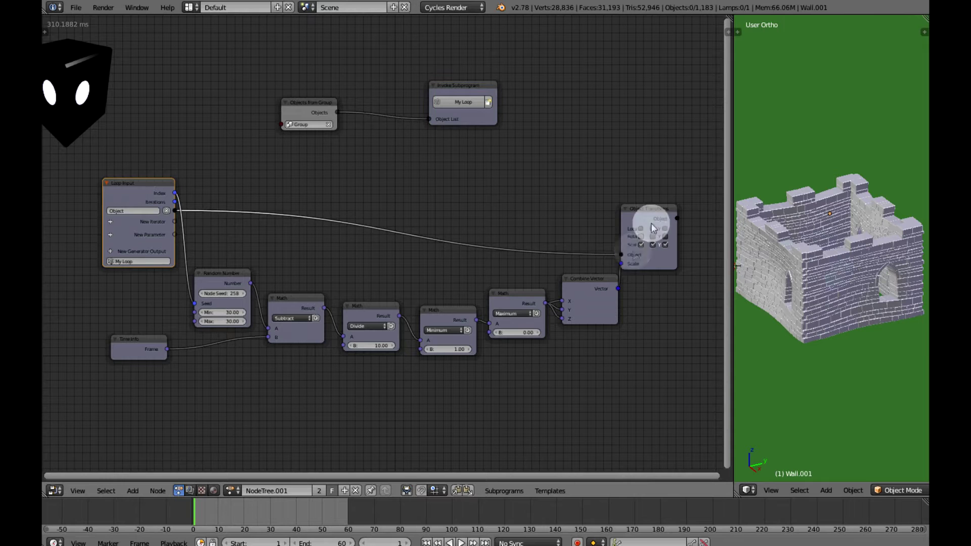
click(657, 207)
click(594, 277)
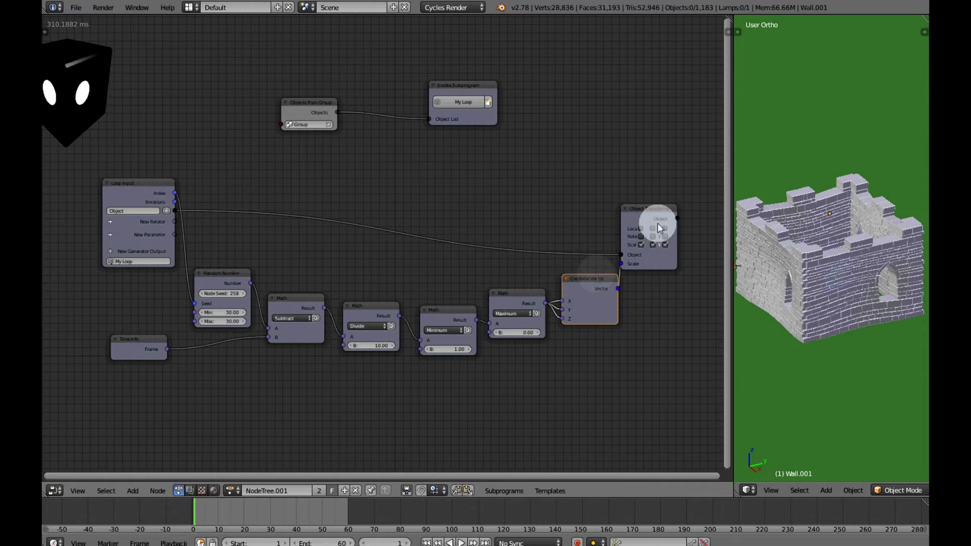
click(220, 275)
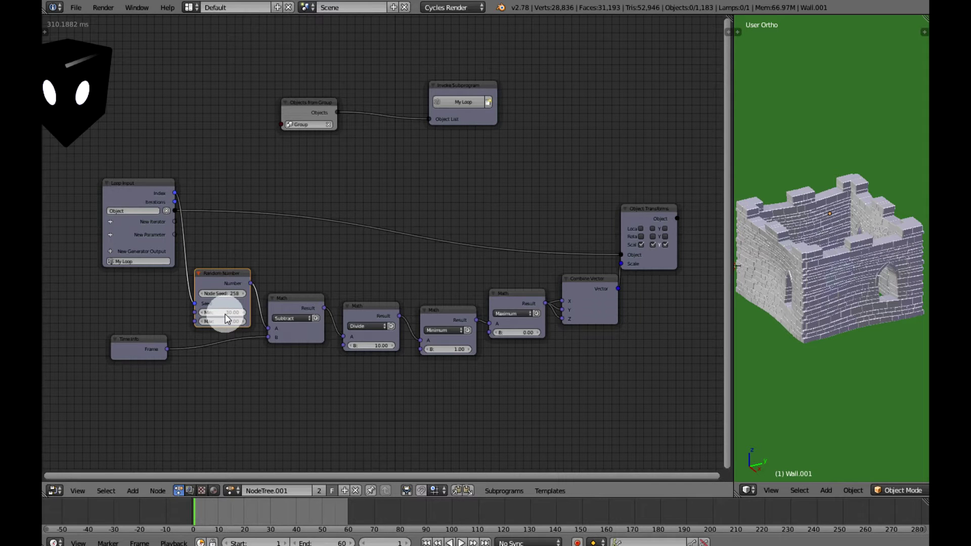
Disconnect Random Number from Subtract's A, set A to 30, and scrub to frame 10.
drag(268, 326, 269, 326)
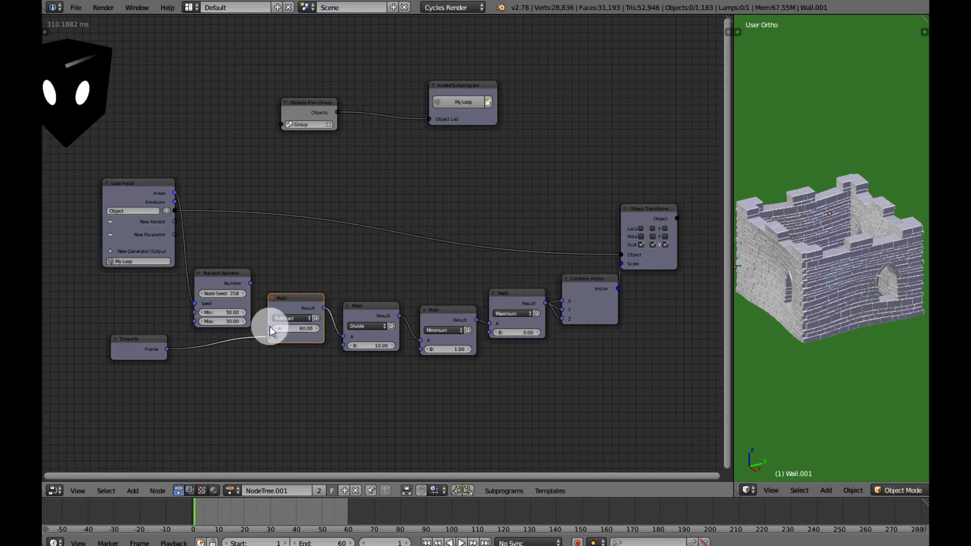
click(298, 328)
text(30)
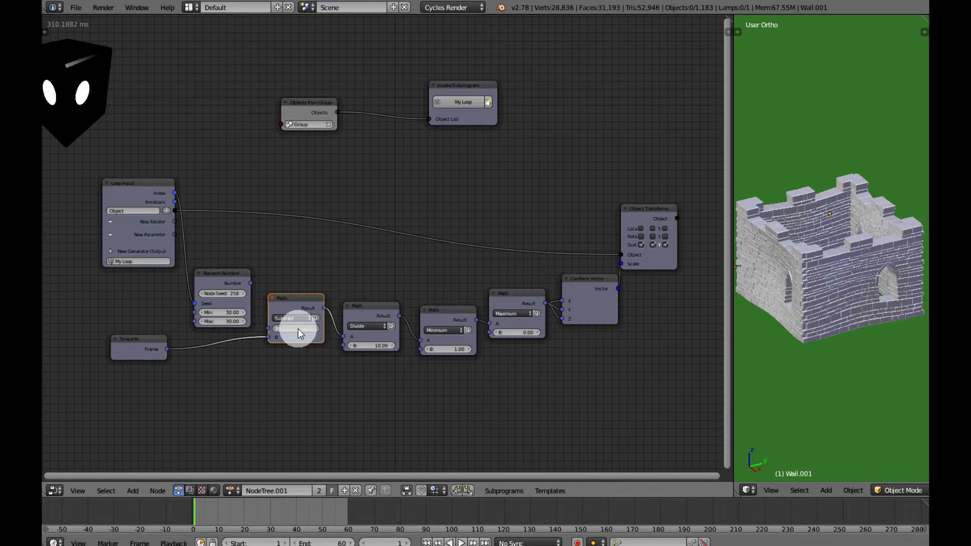
key(Return)
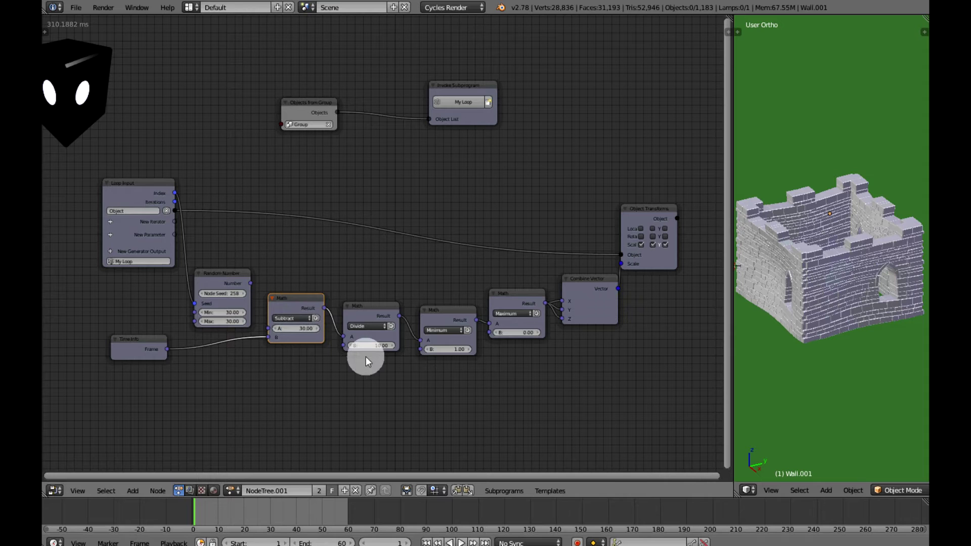
click(381, 305)
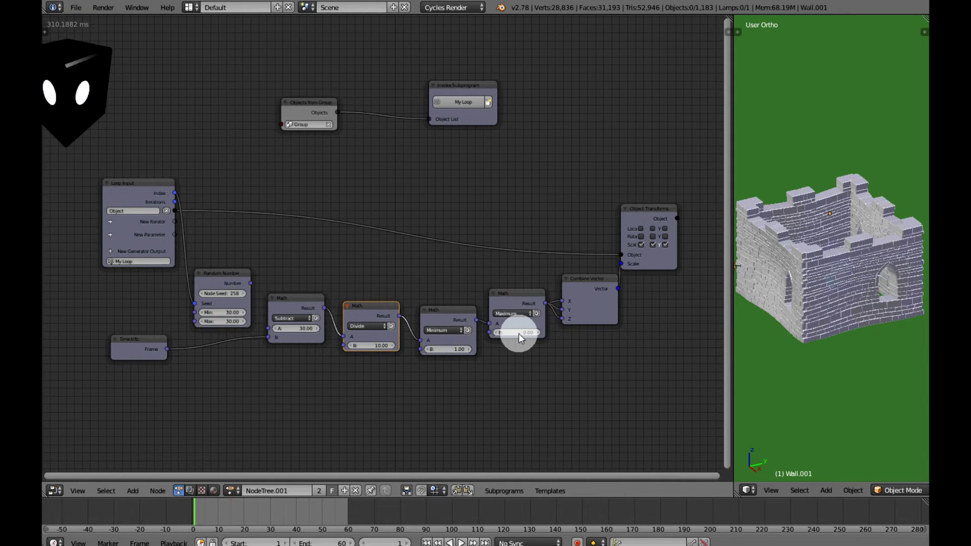
mouse_move(202, 518)
mouse_down()
mouse_move(274, 523)
mouse_move(237, 509)
mouse_move(252, 506)
mouse_move(259, 515)
mouse_move(195, 504)
mouse_up()
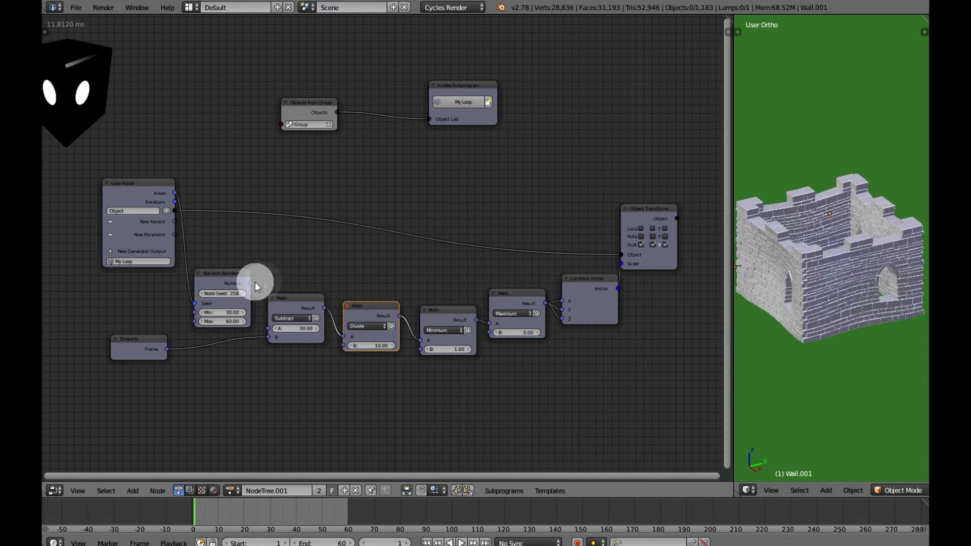
Reconnect Random Number to Subtract's A, scrub from frame 0, and widen the 3D view.
drag(250, 283, 268, 328)
click(197, 512)
mouse_move(197, 511)
mouse_down()
mouse_move(341, 507)
mouse_move(233, 520)
mouse_move(324, 521)
mouse_move(346, 508)
mouse_move(329, 502)
mouse_move(278, 524)
mouse_move(194, 511)
mouse_up()
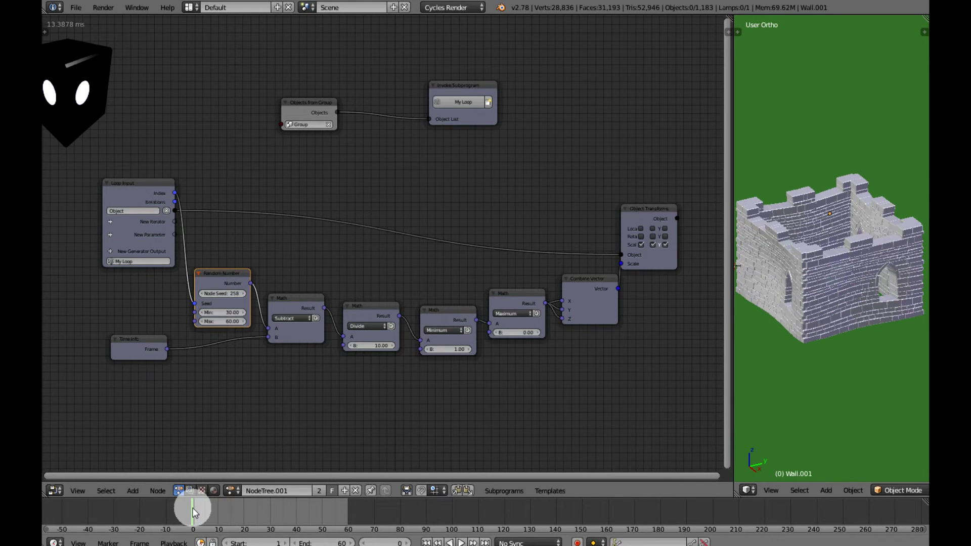
drag(734, 384, 696, 379)
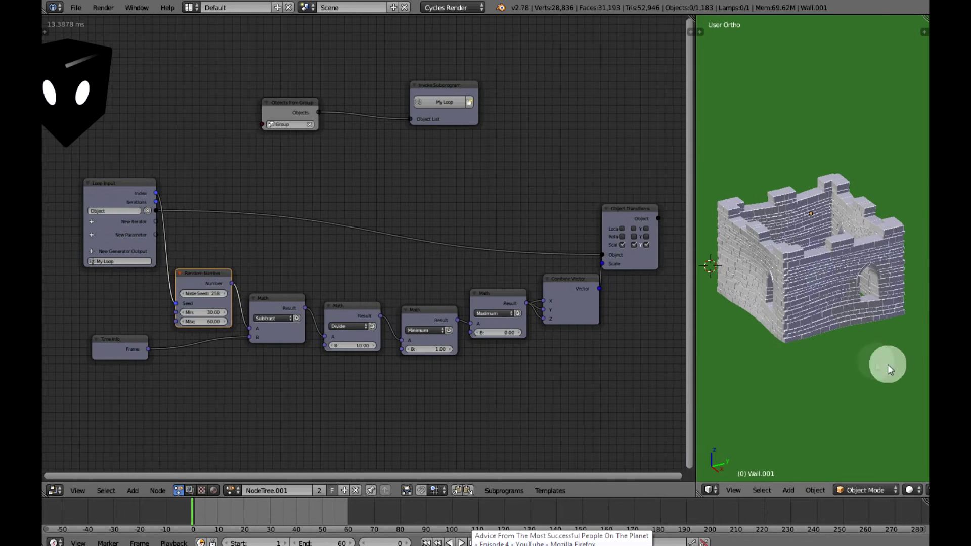
Box-select every tower brick in wireframe and apply Origin to Geometry to them.
key(z)
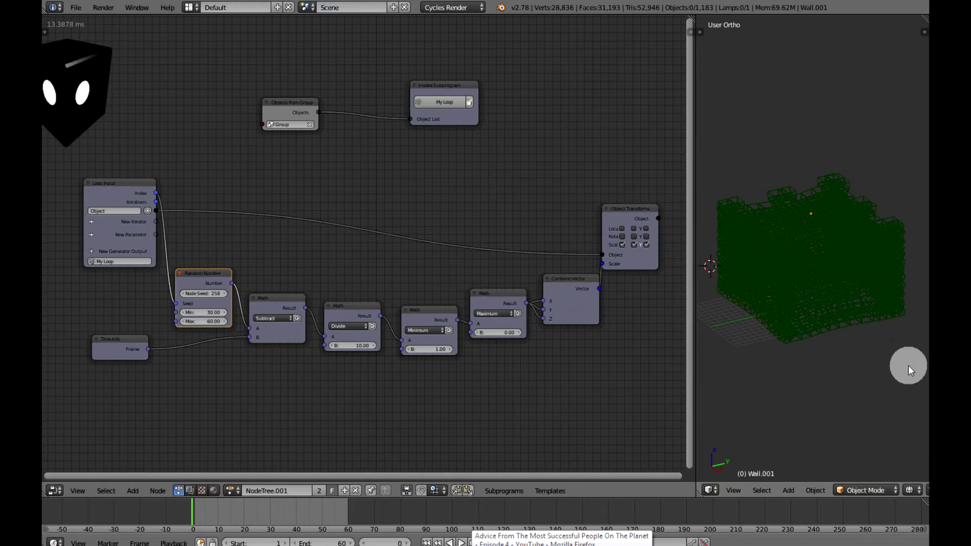
key(b)
drag(913, 361, 702, 148)
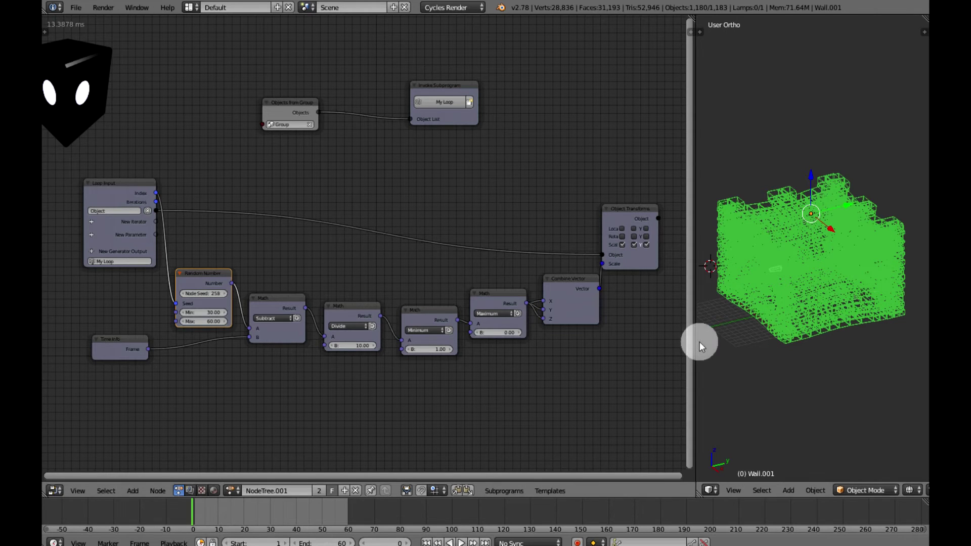
drag(694, 330, 475, 309)
click(598, 490)
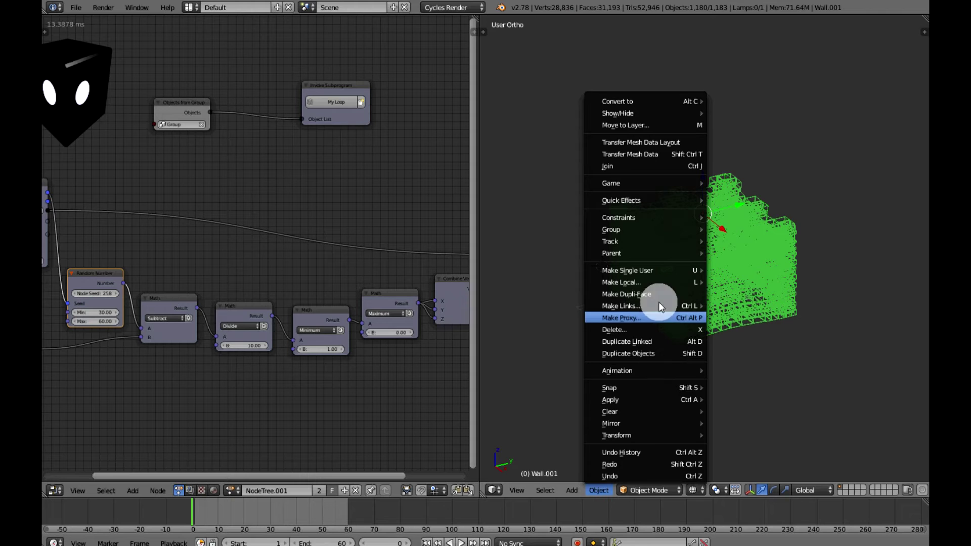
mouse_move(642, 433)
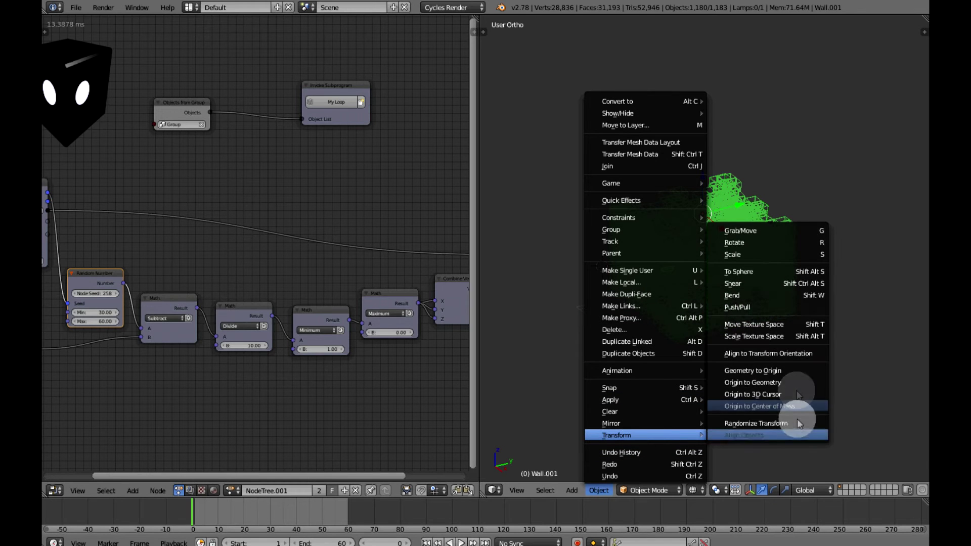
click(767, 383)
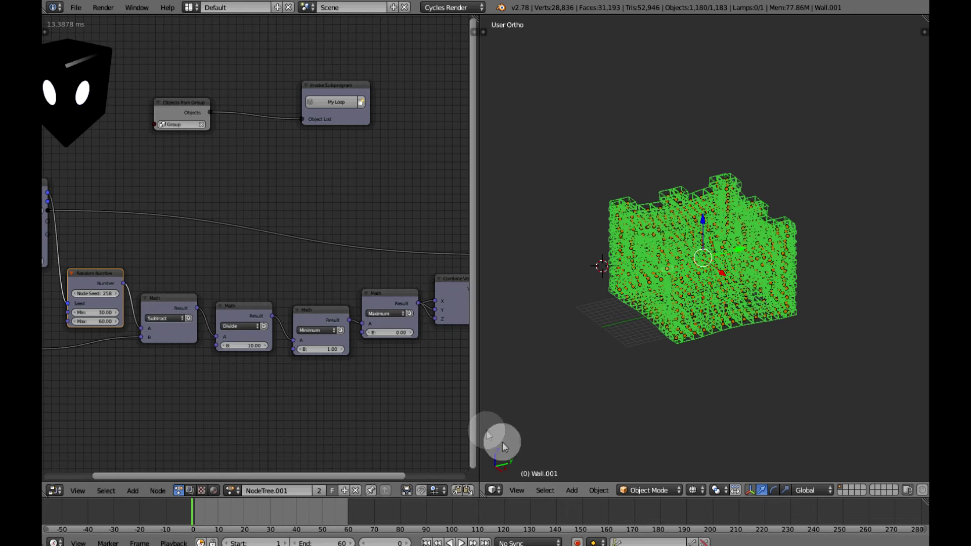
Return to solid shading, unlink Random Number from Subtract's A, and scrub the timeline.
key(z)
mouse_move(240, 511)
mouse_down()
mouse_move(218, 511)
mouse_move(348, 516)
mouse_move(262, 503)
mouse_move(240, 510)
mouse_move(233, 534)
mouse_move(271, 503)
mouse_move(345, 510)
mouse_up()
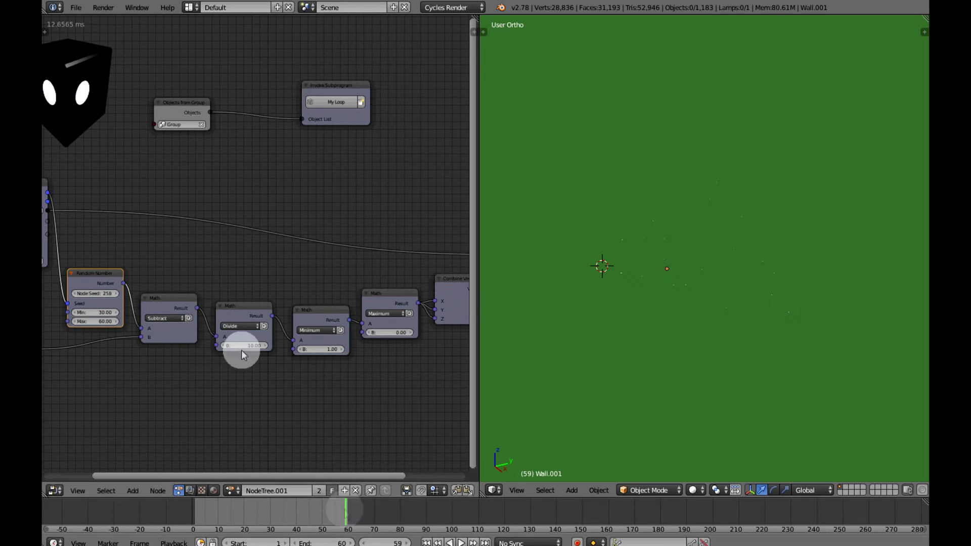
drag(142, 329, 214, 399)
drag(200, 499, 236, 518)
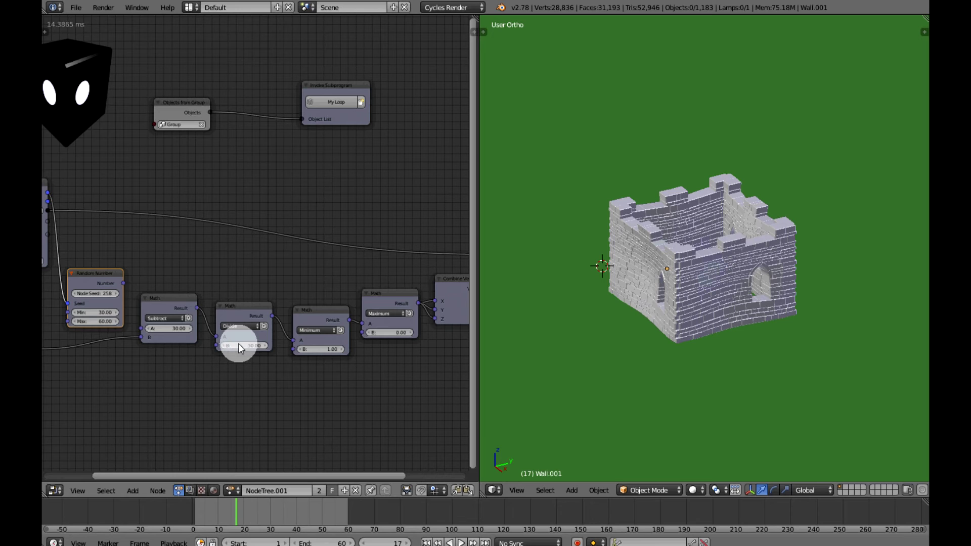
Confirm Divide as 30, set Subtract's A to 60, and play the animation.
key(Return)
click(164, 330)
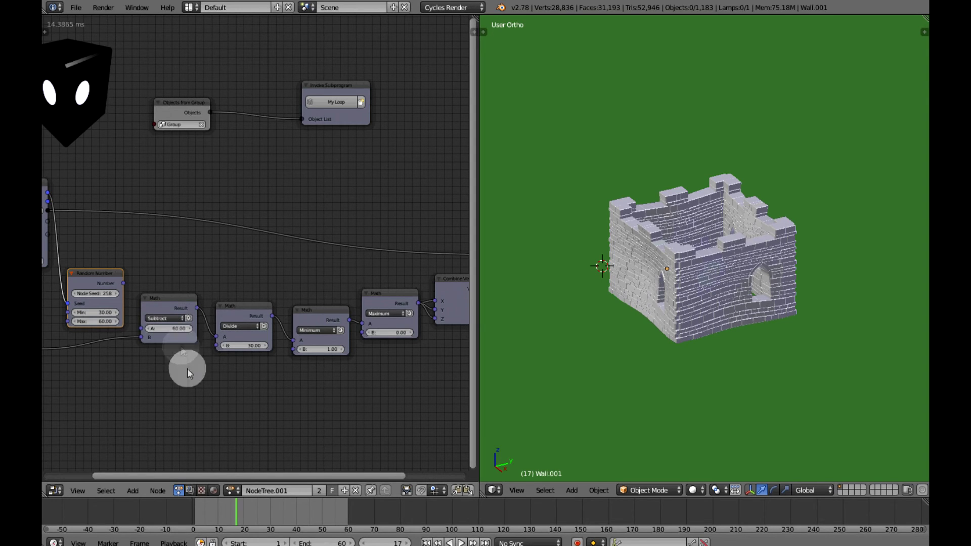
key(alt+a)
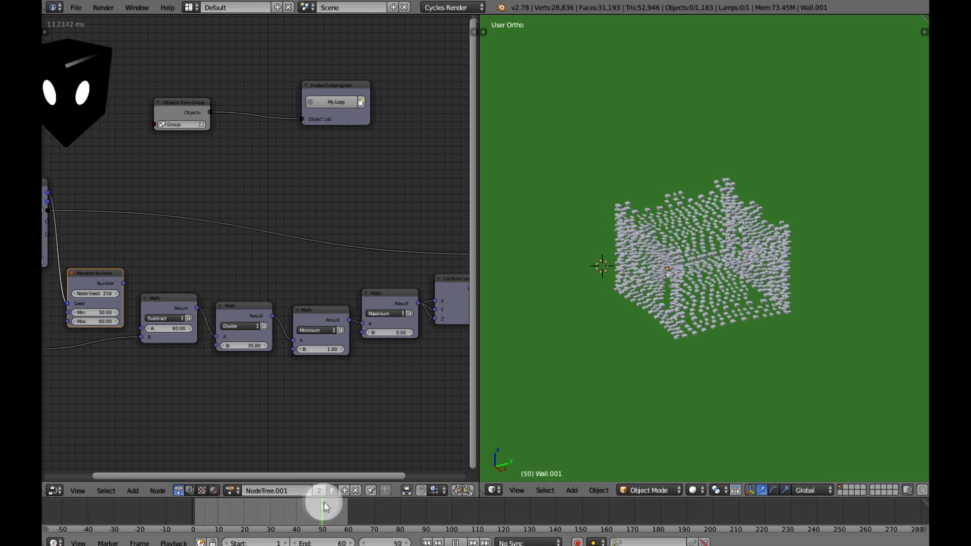
drag(330, 502, 232, 520)
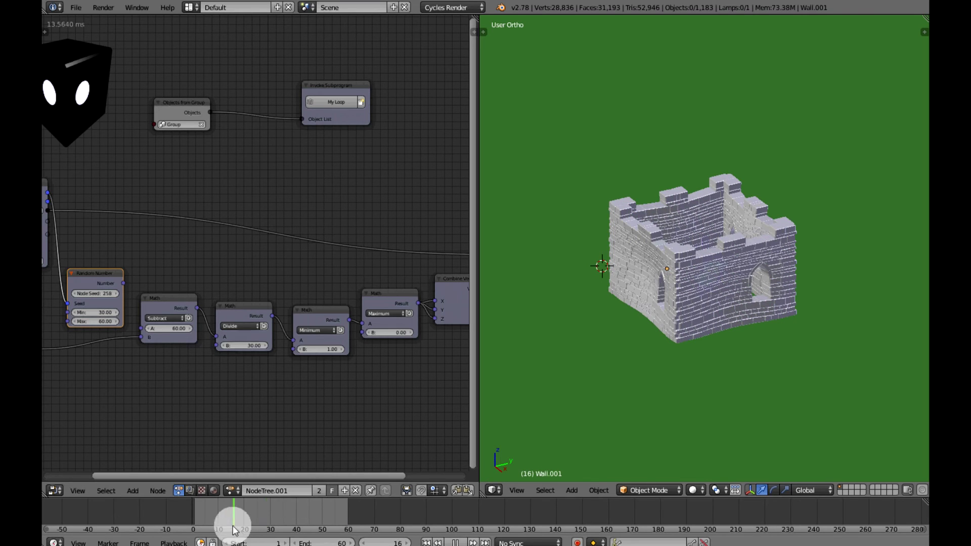
drag(247, 333, 241, 310)
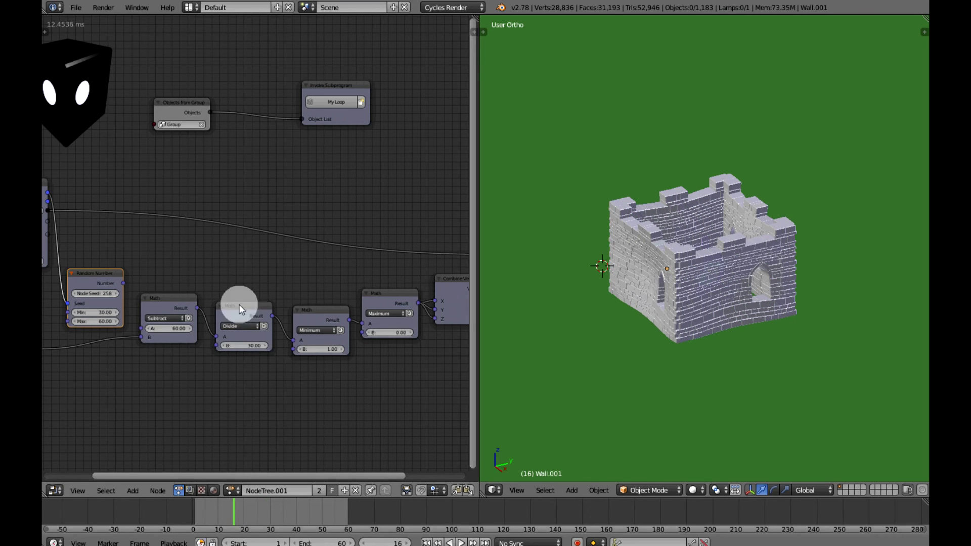
Reconnect Random Number to Subtract's A, scrub to watch bricks scatter, then stop playback.
click(247, 305)
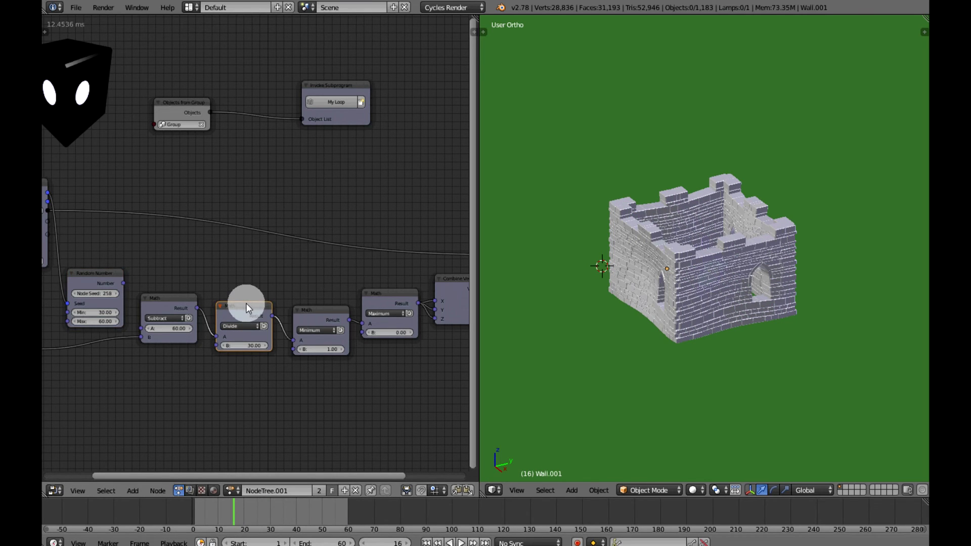
click(173, 304)
click(136, 284)
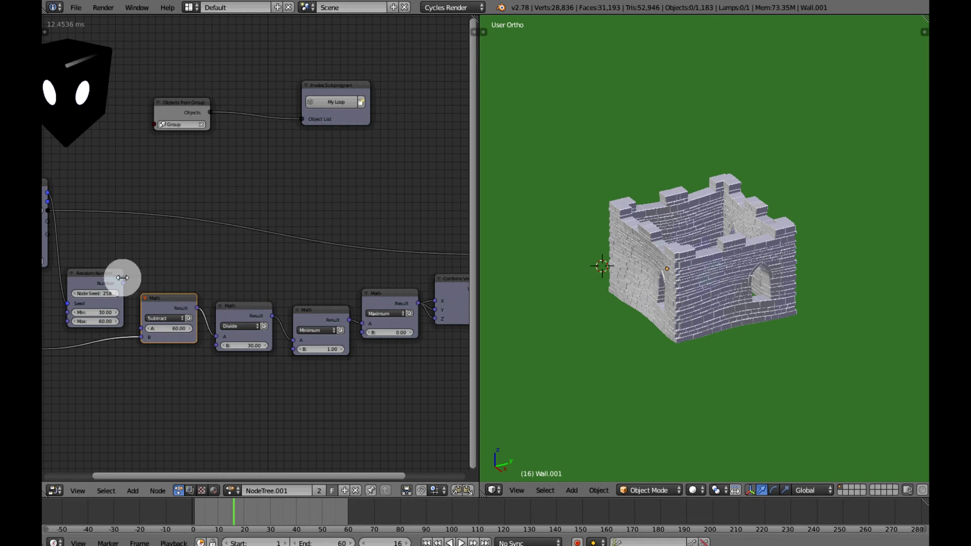
drag(124, 283, 141, 329)
drag(196, 504, 252, 533)
click(455, 542)
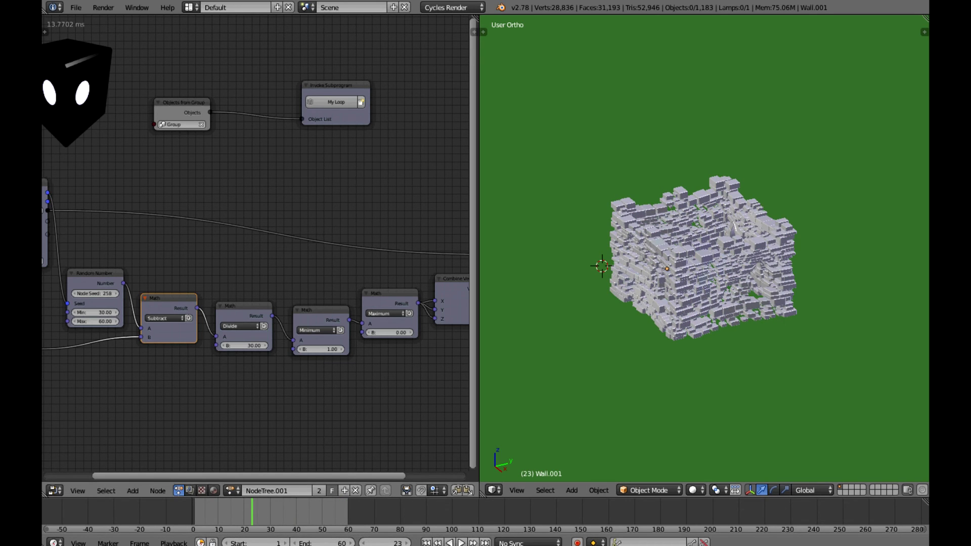